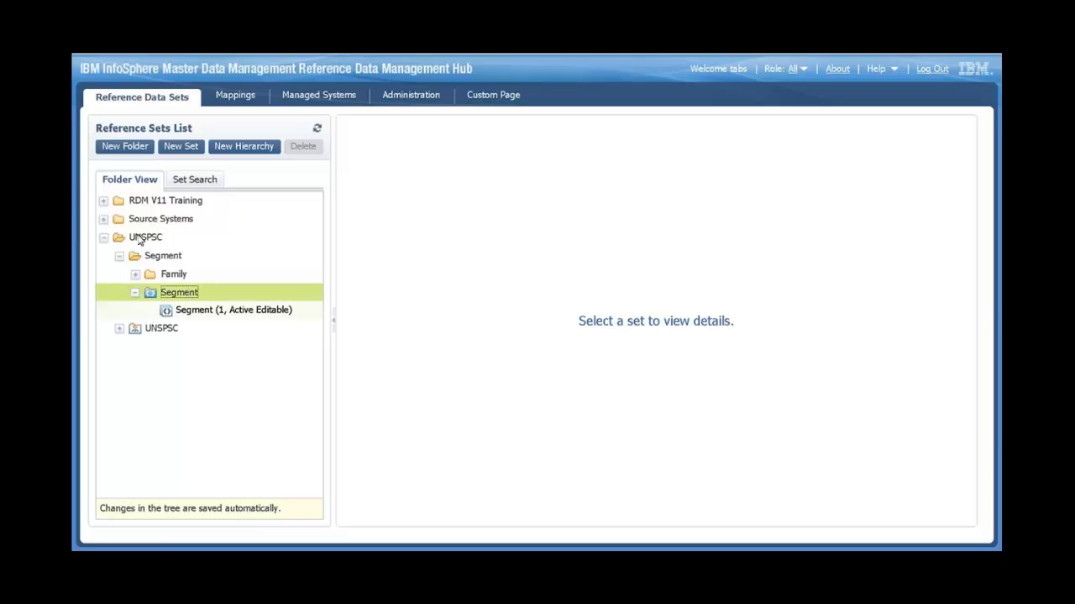
- Open the 'Segment (1, Active Editable)' reference set under UNSPSC to list its values
click(217, 318)
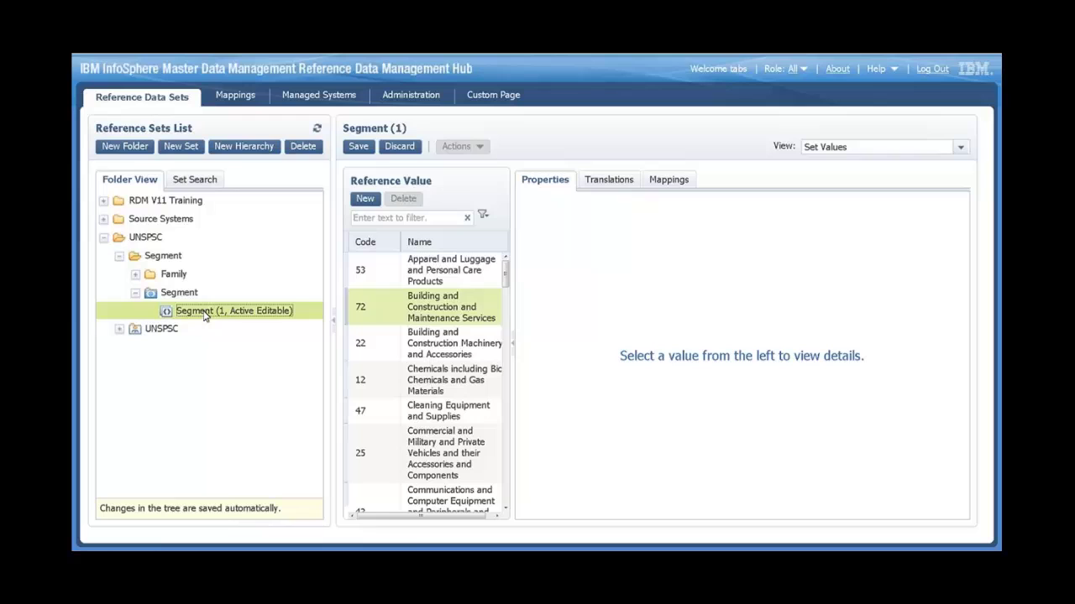
- Switch the Segment set's view to Set Properties and open Manage Owners
click(842, 148)
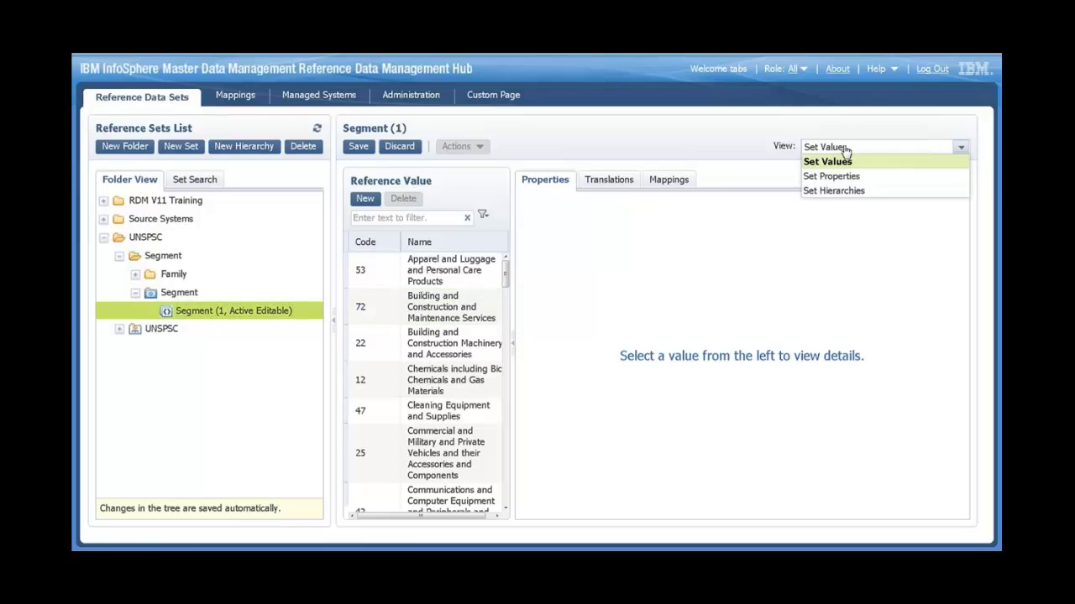
key(Down)
click(842, 176)
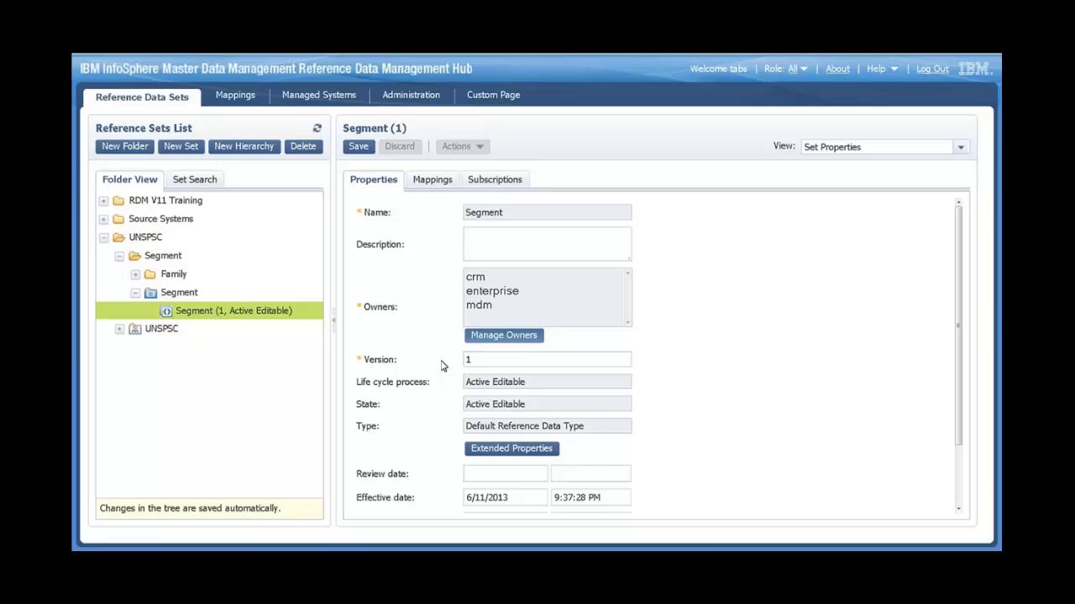
click(523, 338)
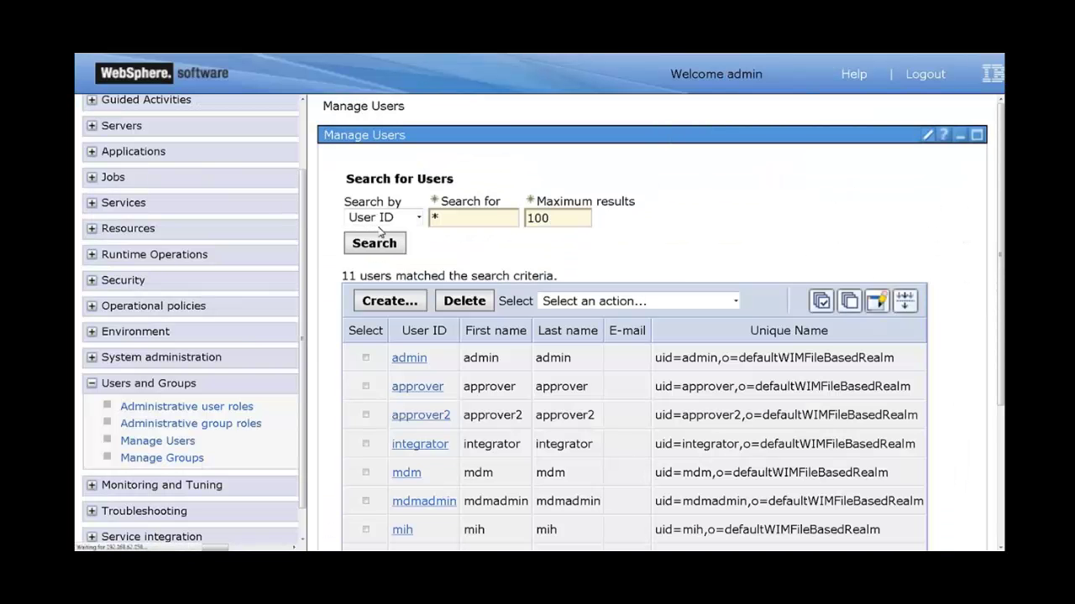
- Start a new user with User ID, first name and last name all set to supportuser
click(388, 301)
click(436, 239)
text(suppo)
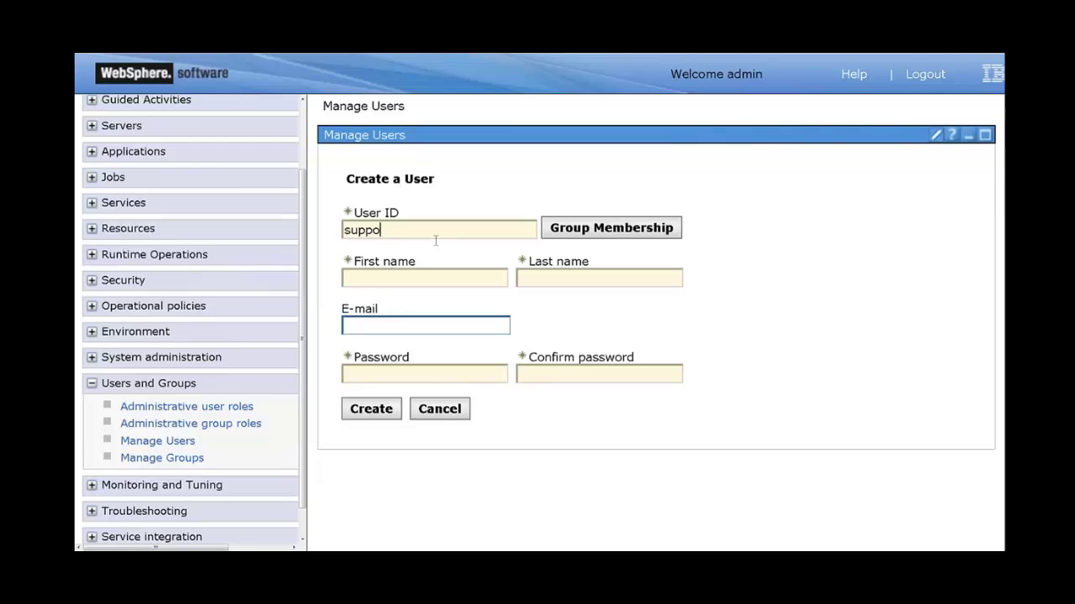
text(rtsuser)
key(ctrl+a)
key(ctrl+c)
key(Tab)
click(426, 274)
key(ctrl+v)
key(Tab)
key(ctrl+v)
- Enter and confirm the user's password, then create the user
key(Tab)
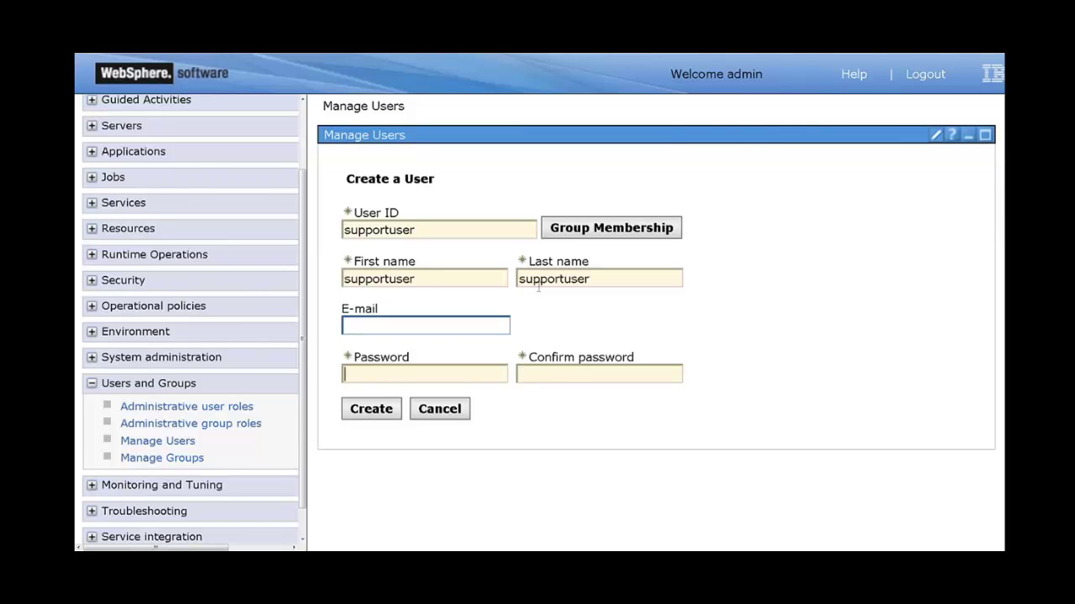
text(passw0rd)
key(Tab)
text(passw0rd)
click(378, 400)
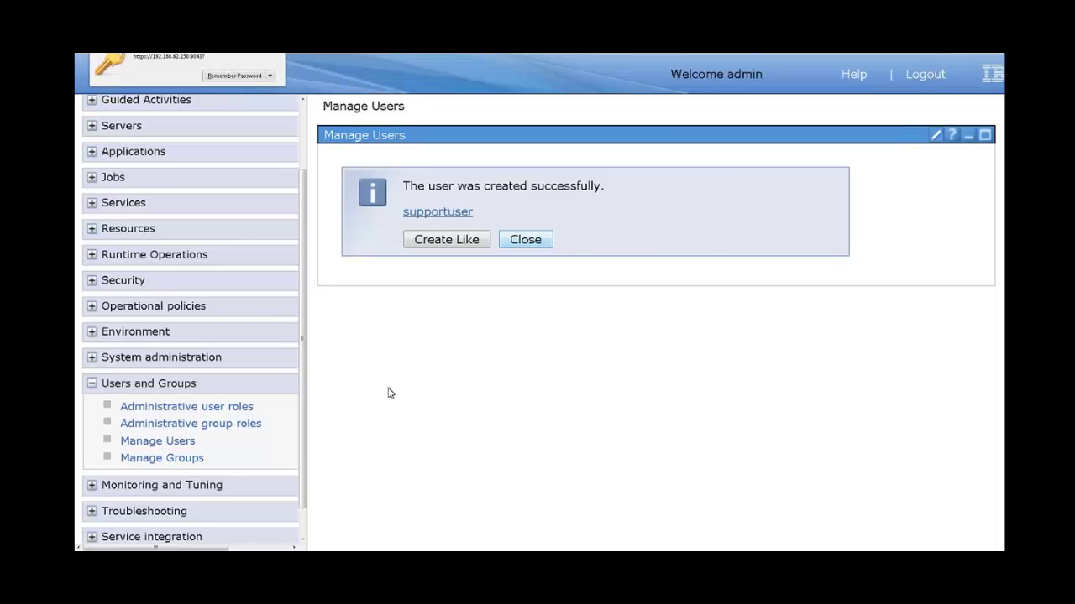
- Dismiss the success message, go to Manage Groups and enter supportgroup as the group name
click(524, 240)
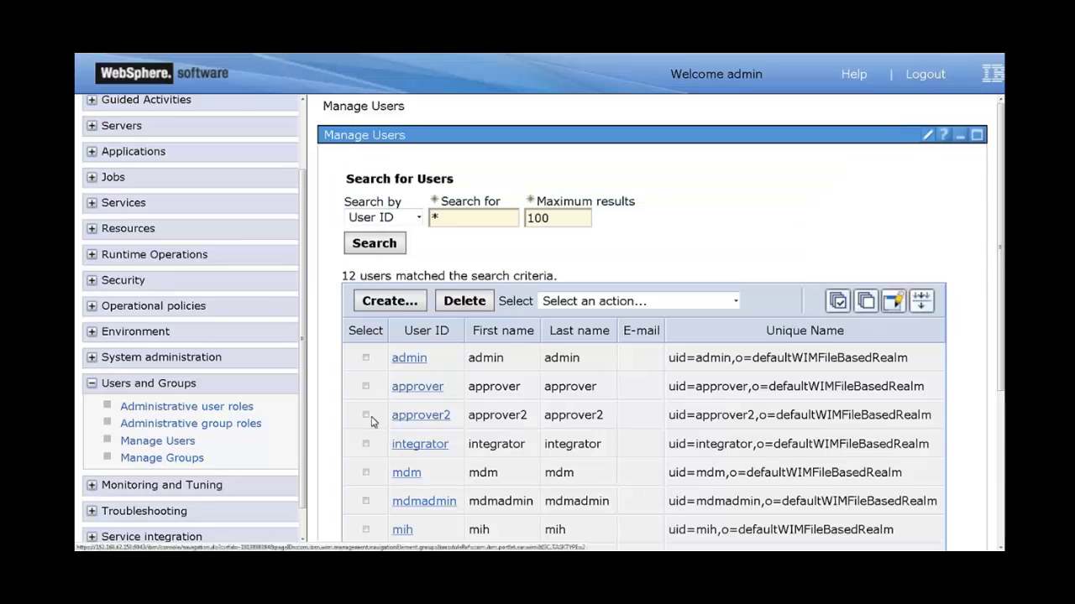
click(185, 457)
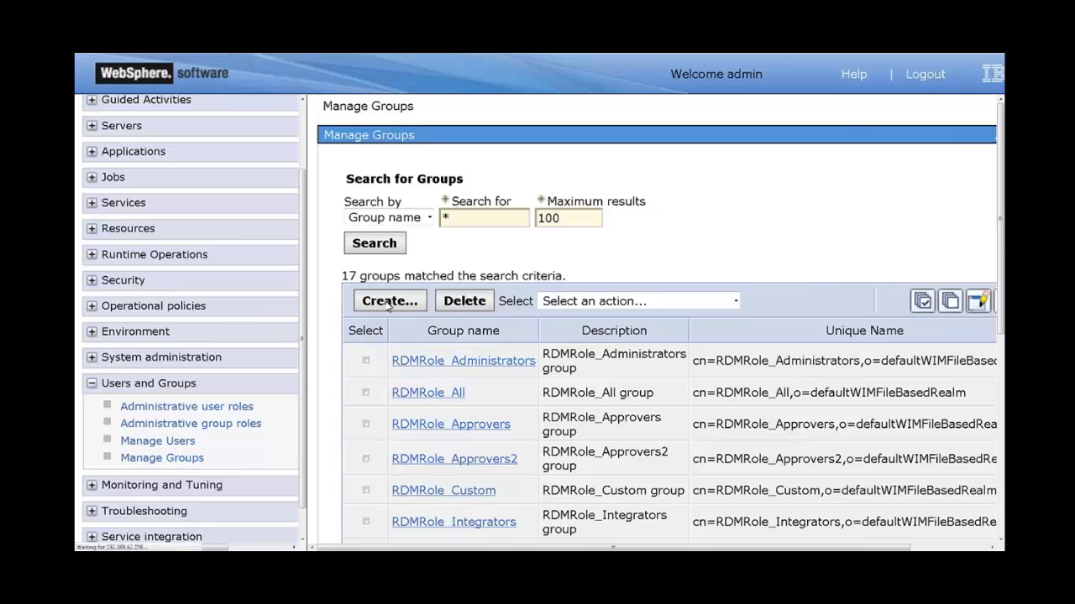
key(Down)
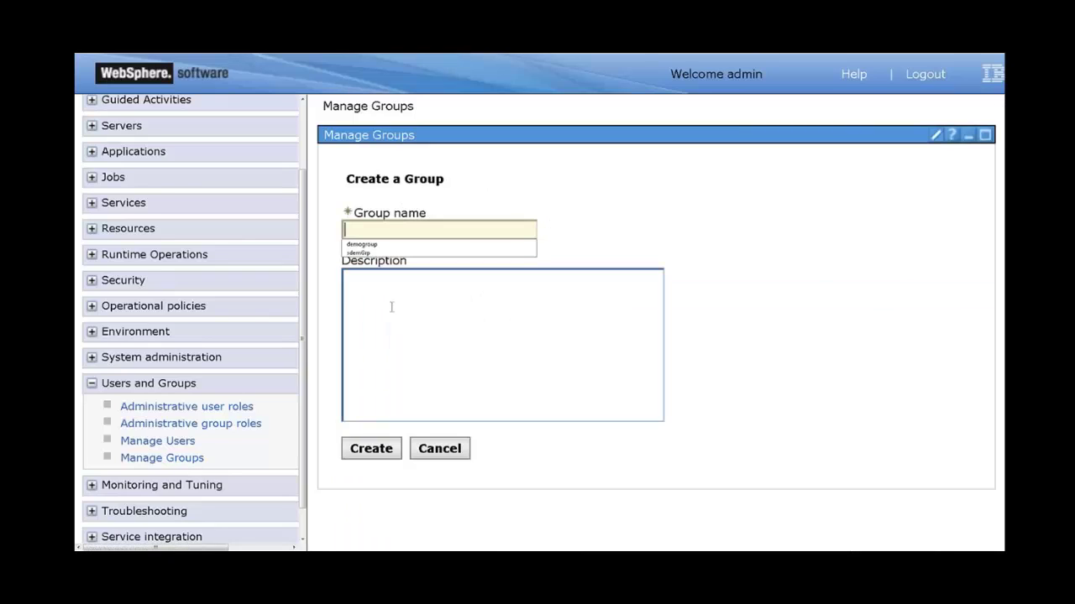
key(Escape)
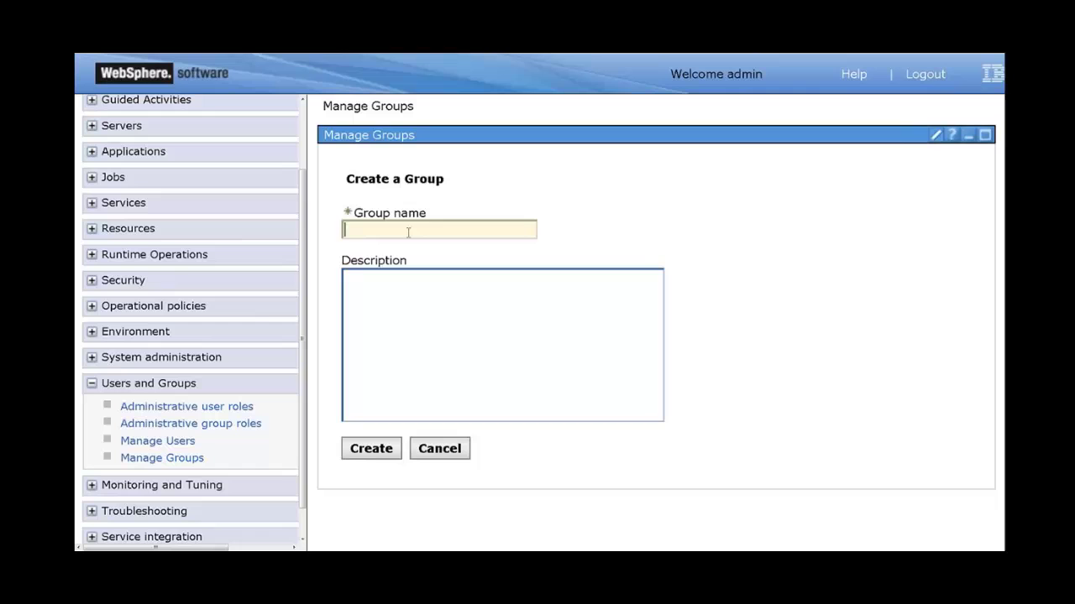
text(supportgroup)
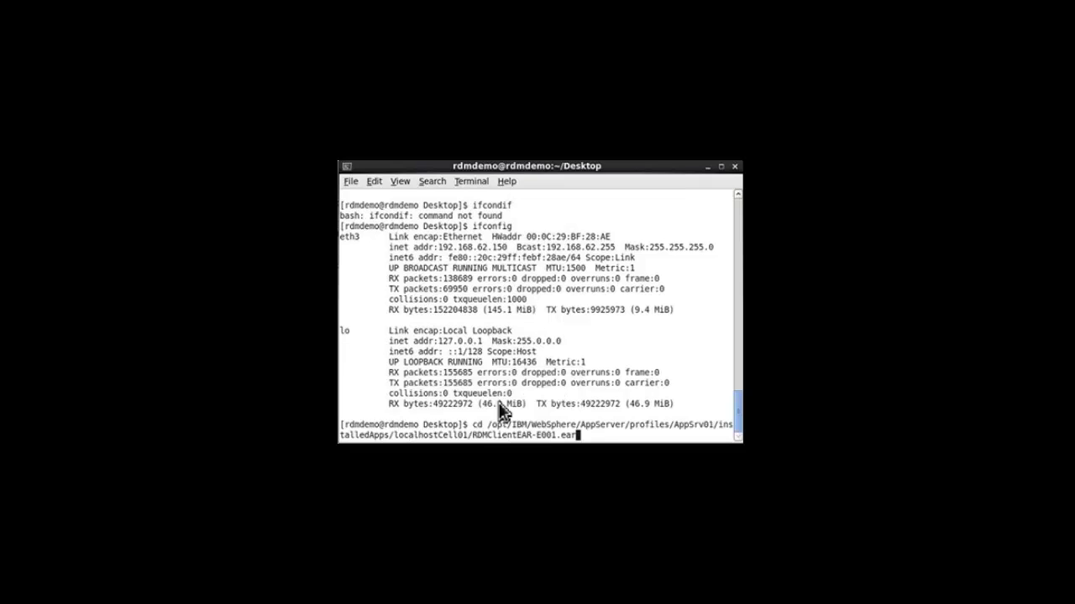
- Enter the installed RDMClientEAR-E001.ear folder and list its contents with ll
key(Return)
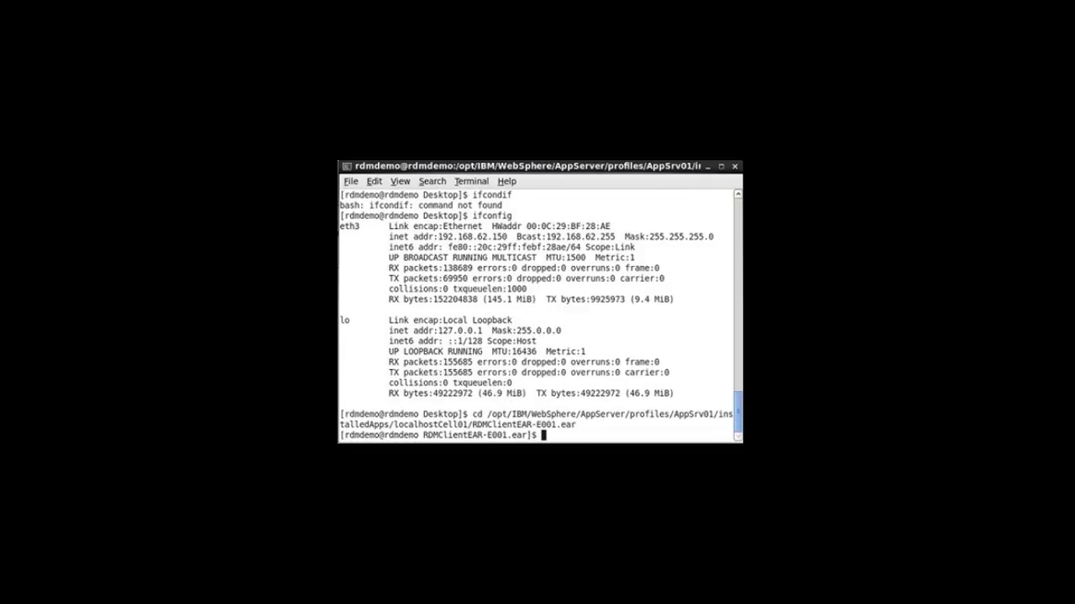
text(ll)
key(Return)
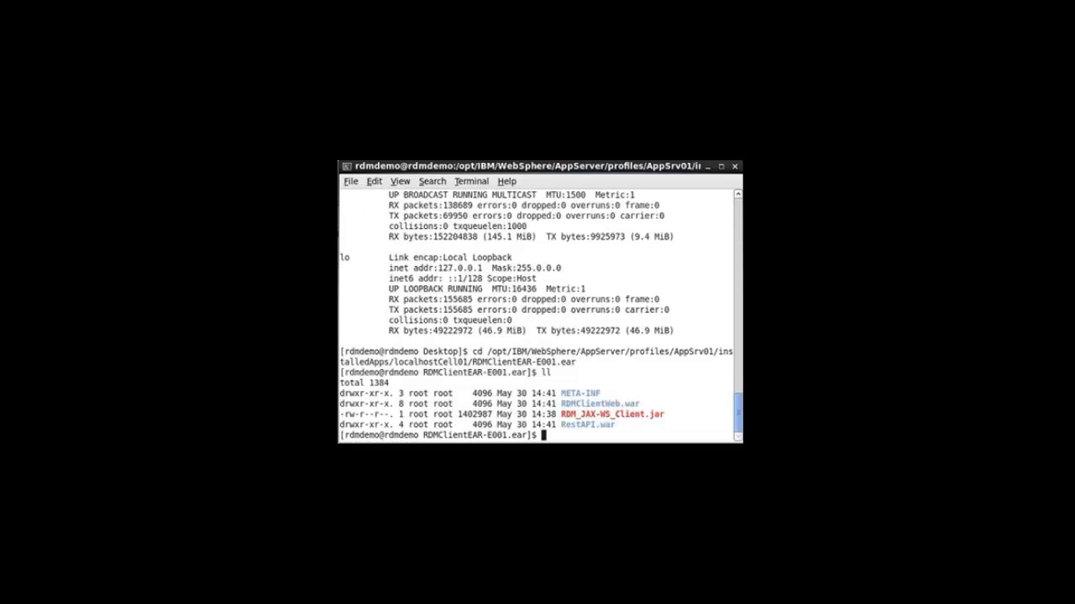
- Change into RestAPI.war's classes folder, correcting the mistyped path
text(cd RestAPI.war/cla)
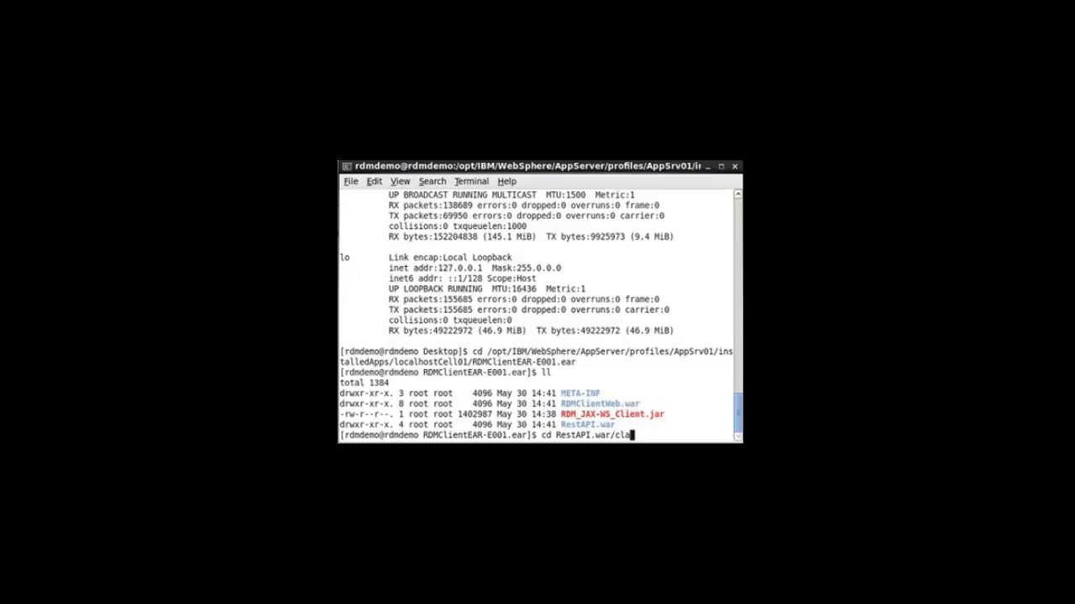
text(as)
key(Tab)
key(Return)
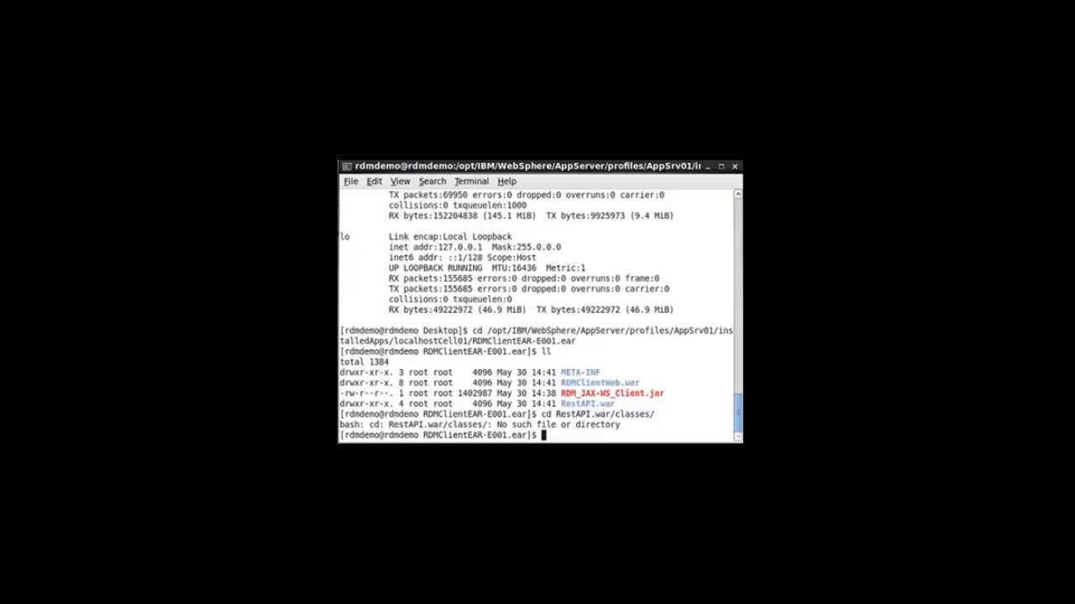
key(Up)
key(BackSpace)
key(BackSpace)
key(BackSpace)
key(BackSpace)
key(BackSpace)
key(BackSpace)
key(BackSpace)
key(BackSpace)
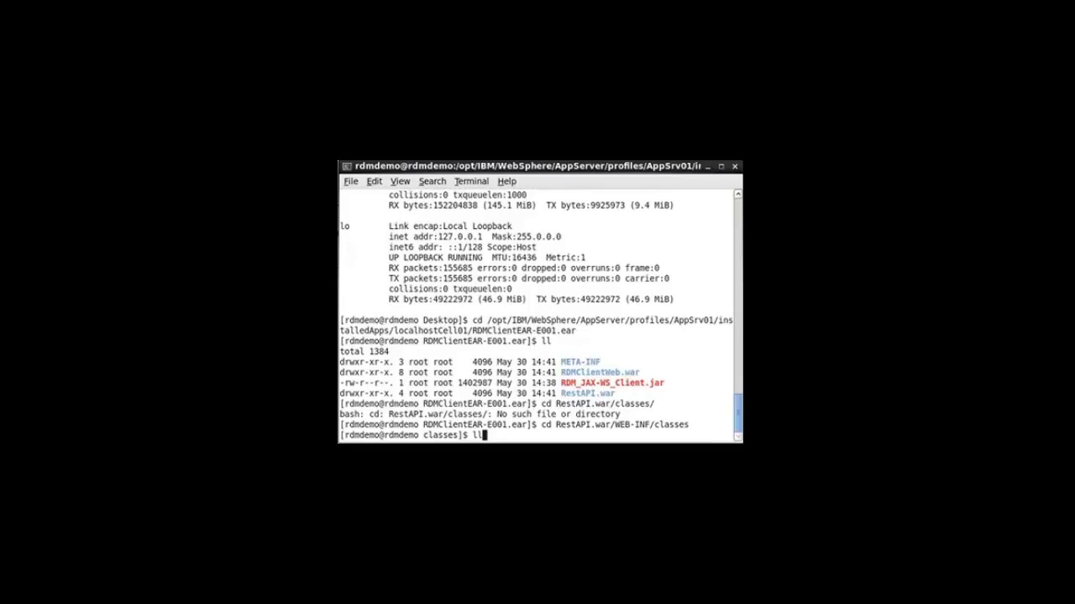
- List the classes folder, then only its .properties files
key(Return)
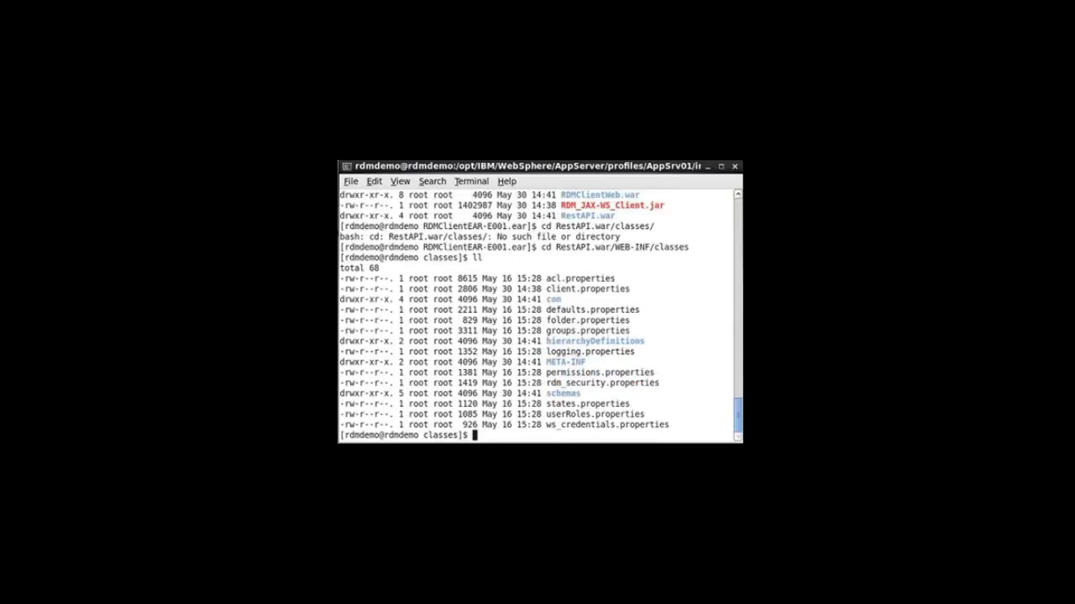
text(ll *.properties)
key(Return)
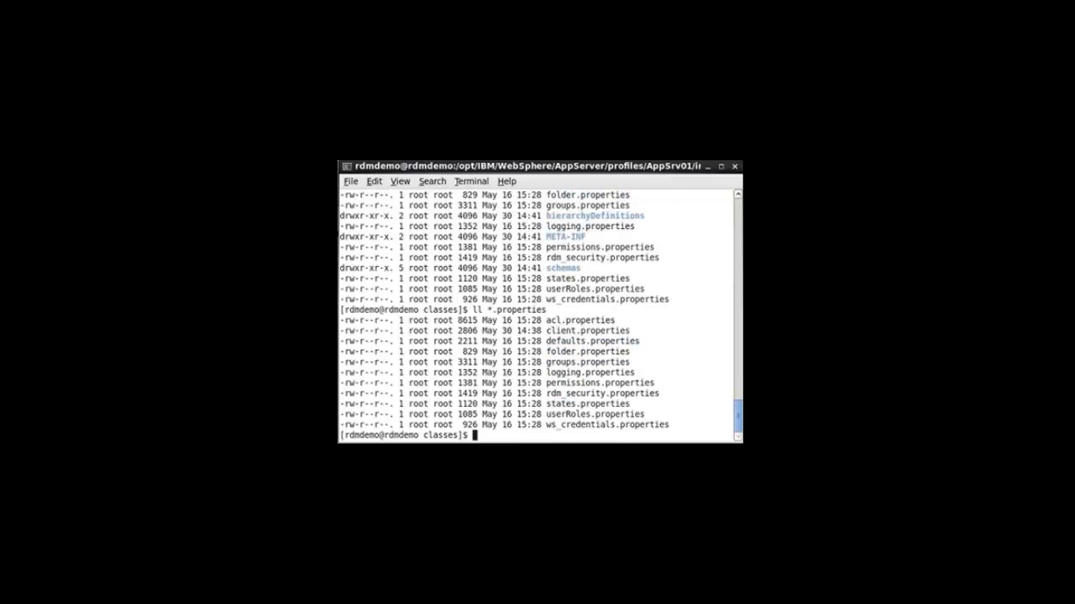
text(sudo su)
key(Return)
key(Return)
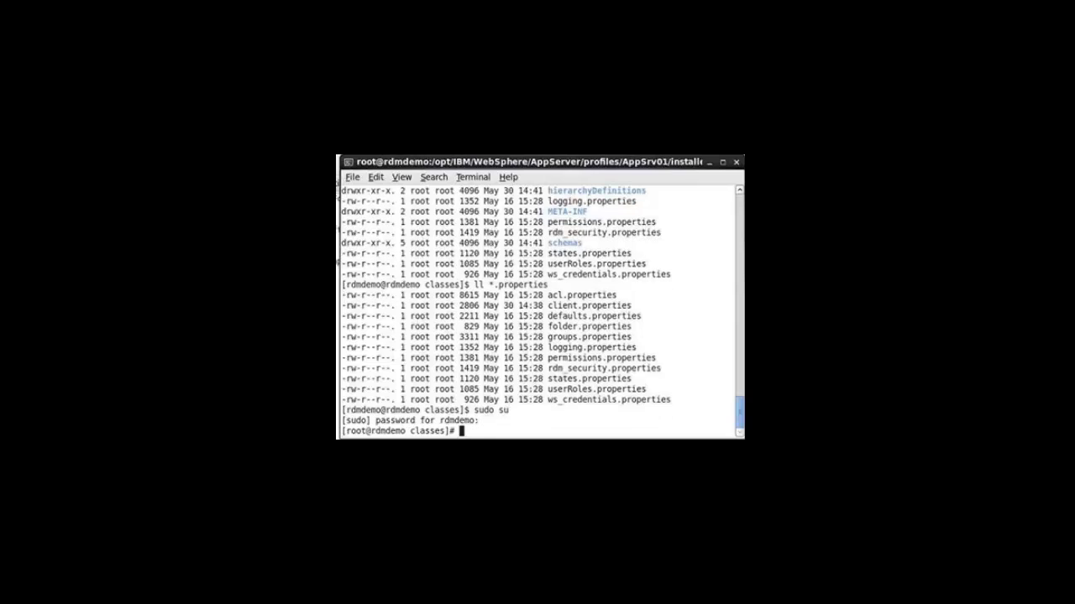
- As root, make groups.properties writable by everyone with chmod 777, then exit root
text(chmod 777 grop)
key(BackSpace)
text(u)
key(Tab)
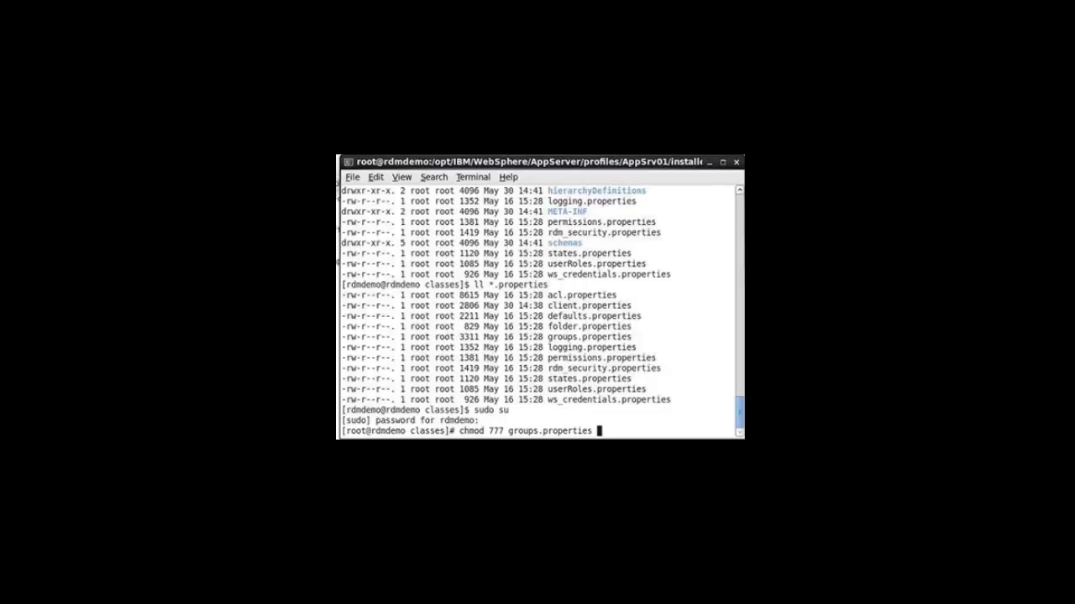
key(Return)
text(exi)
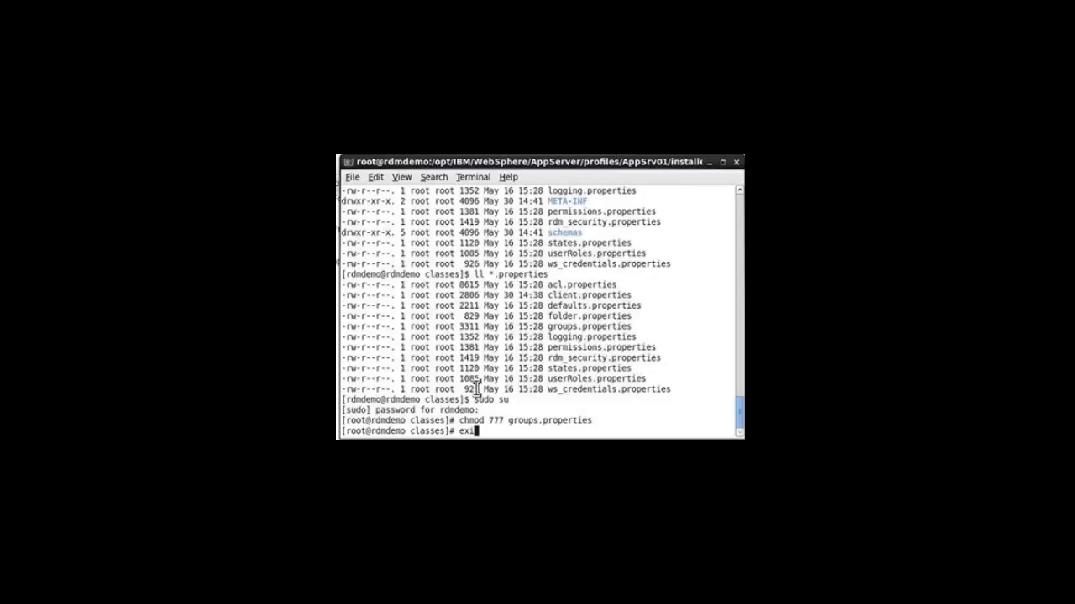
text(t)
key(Return)
- Open groups.properties in vi and move down to the mdm=mdm line
text(vi )
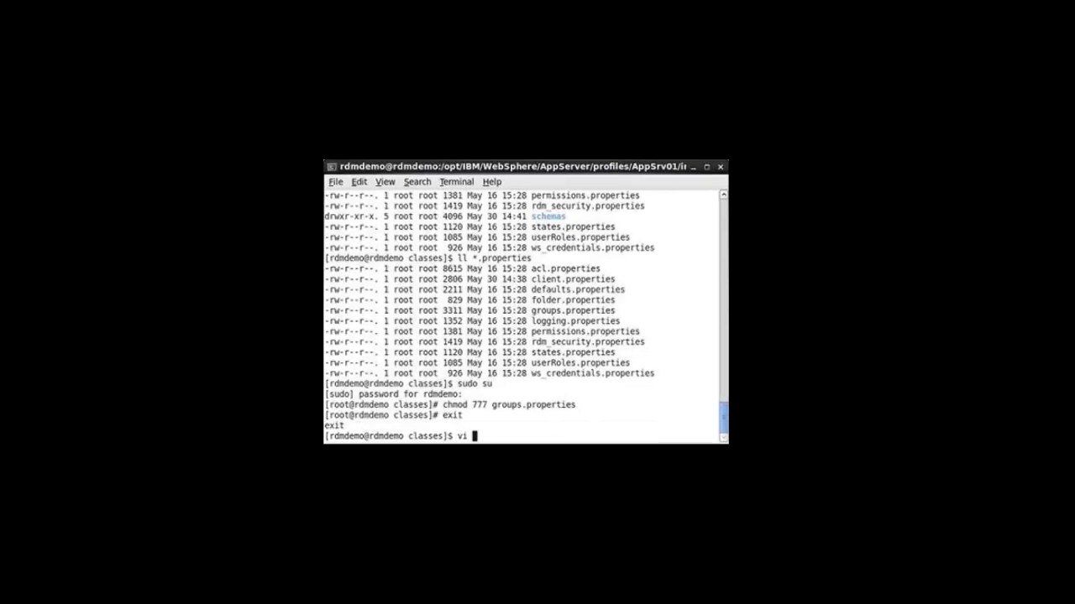
text(group)
key(Tab)
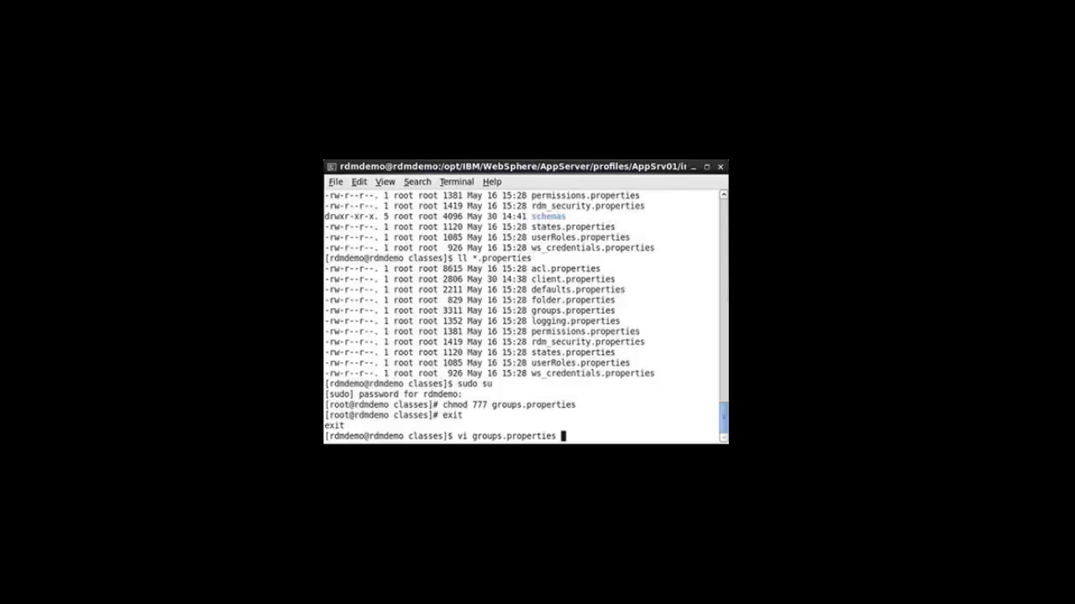
key(Return)
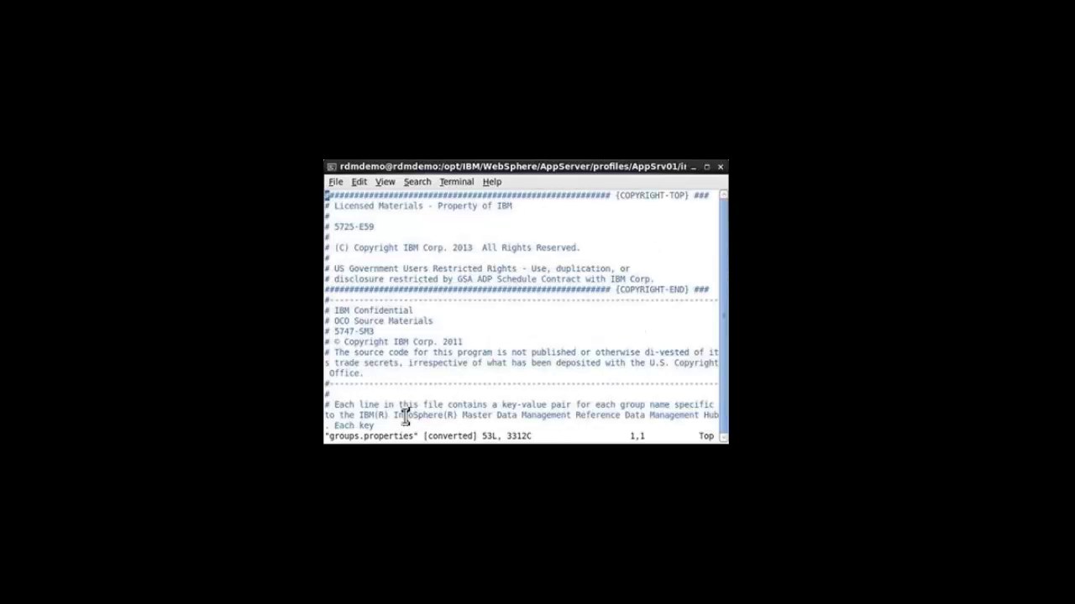
key(Down)
key(Down)
key(Down)
key(Down)
key(Down)
key(Down)
key(Down)
key(Down)
key(Down)
key(Down)
key(Down)
key(Down)
key(Down)
key(Down)
key(Down)
key(Down)
key(Down)
key(Down)
key(Down)
key(Down)
key(Down)
key(Down)
key(Down)
key(Down)
key(Down)
key(Down)
key(Down)
key(Down)
key(Down)
key(Down)
key(Down)
key(Down)
key(Down)
key(Down)
key(Down)
key(Down)
key(Down)
key(Down)
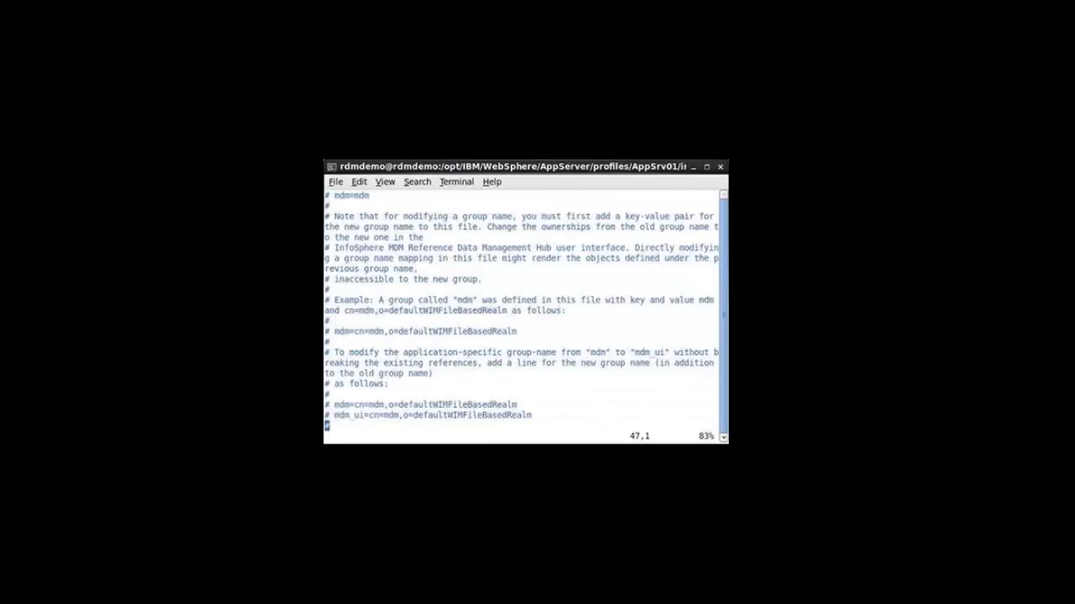
key(Down)
key(Down)
key(Down)
key(Down)
key(Down)
key(Down)
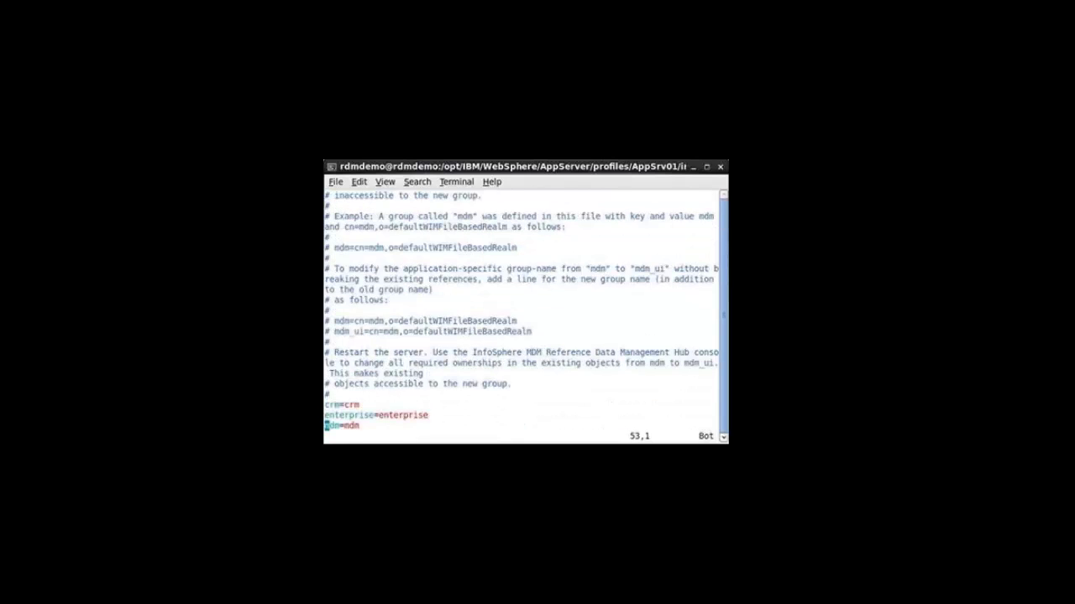
key(Right)
key(Right)
key(Right)
key(Left)
key(Left)
key(Left)
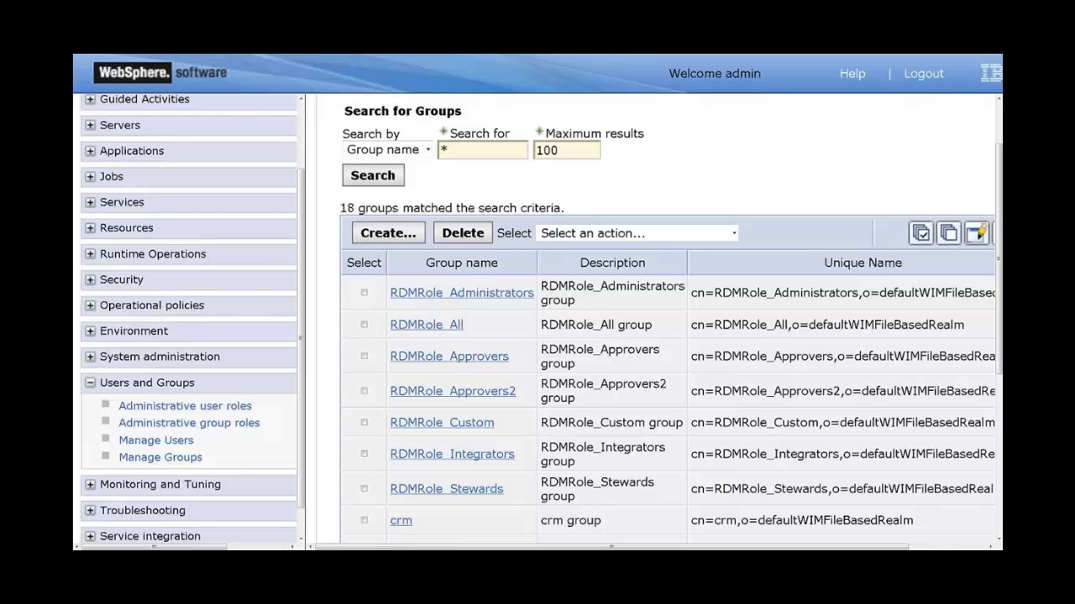
- Scroll to the bottom of the Groups list and load page 2 showing supportgroup
scroll(711, 400, down, 3)
scroll(711, 399, down, 4)
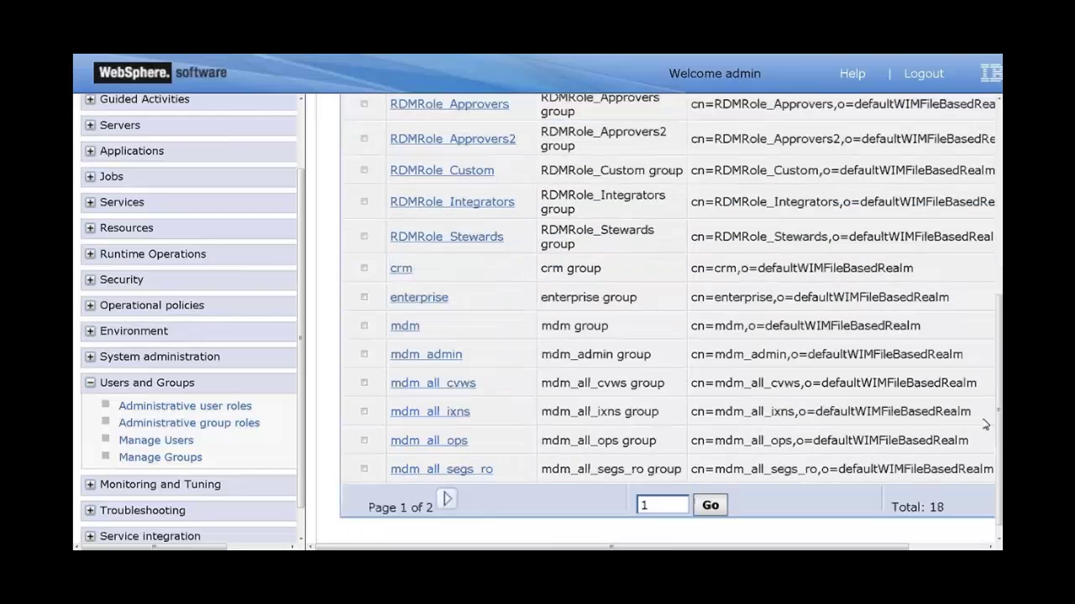
click(447, 500)
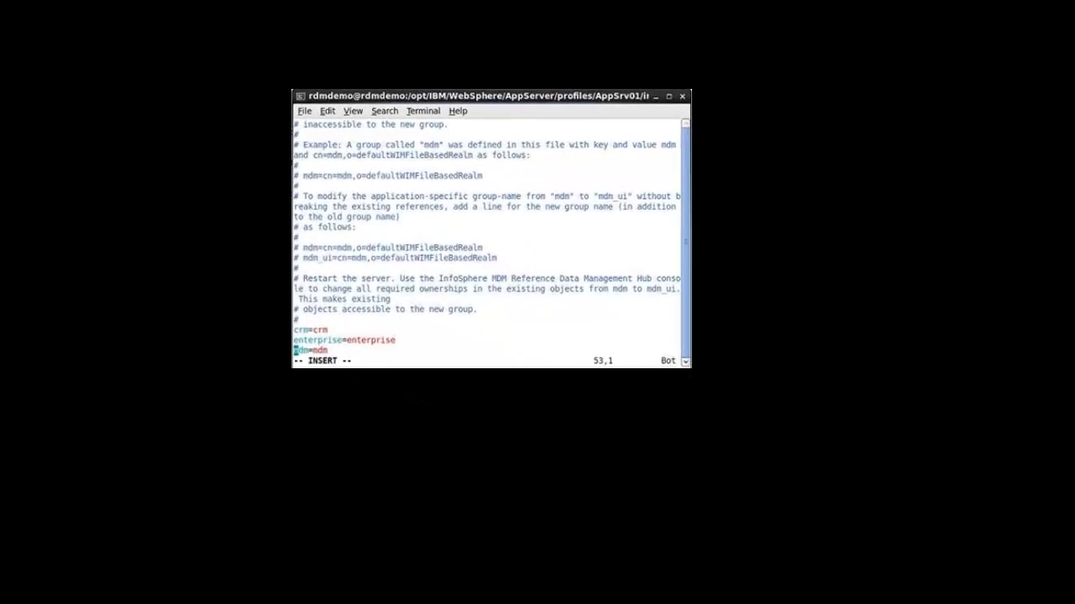
- Add the line supportgroup=supportgroup right after mdm=mdm in groups.properties
key(Right)
key(Right)
key(Right)
key(Right)
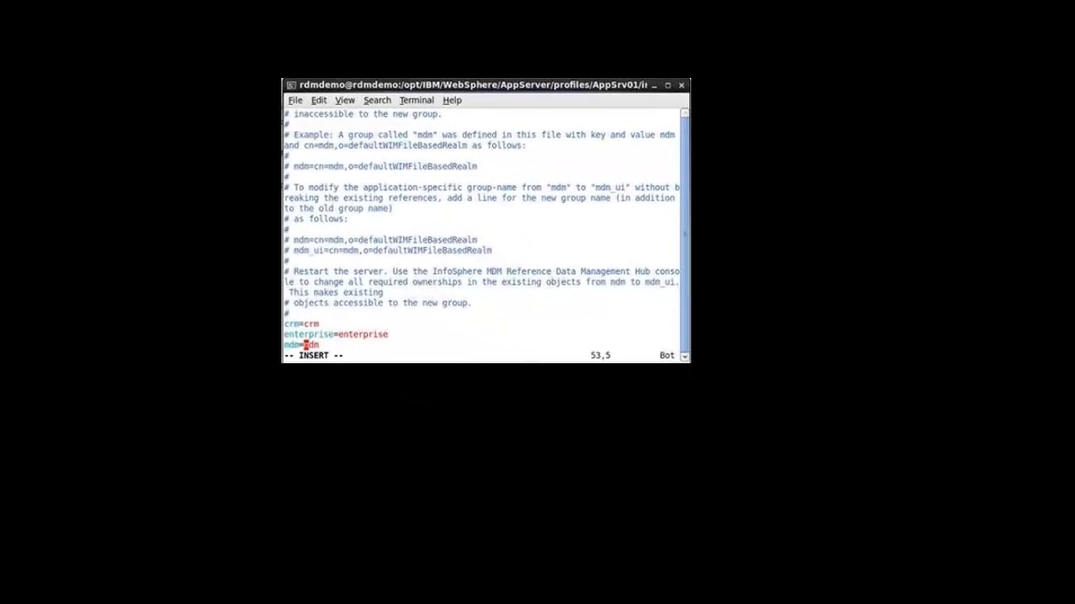
key(Right)
key(Right)
key(Right)
key(Return)
text(supportg)
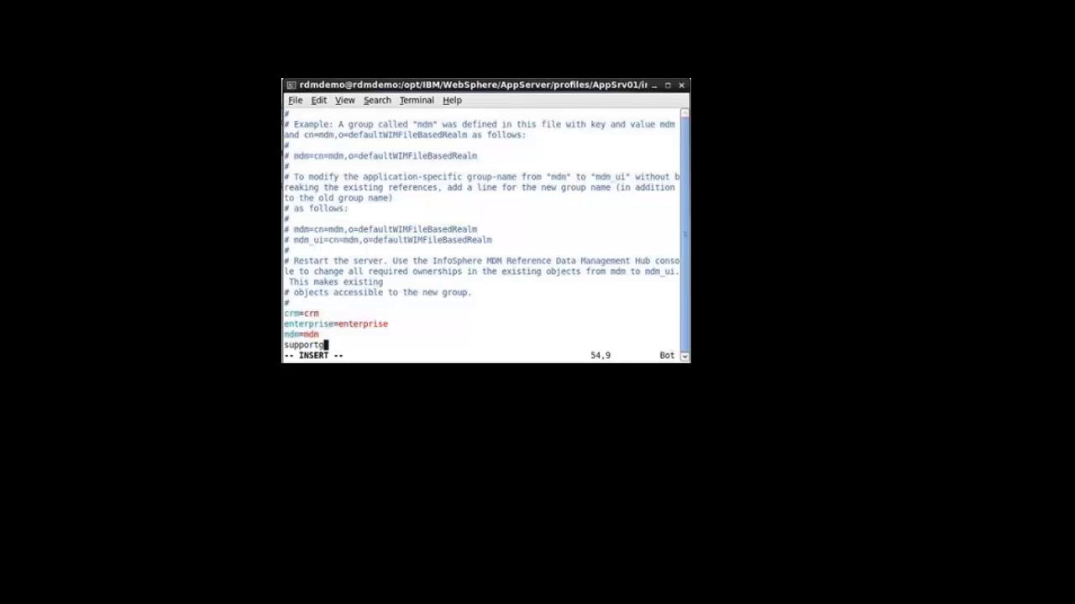
text(roup=supportgroup)
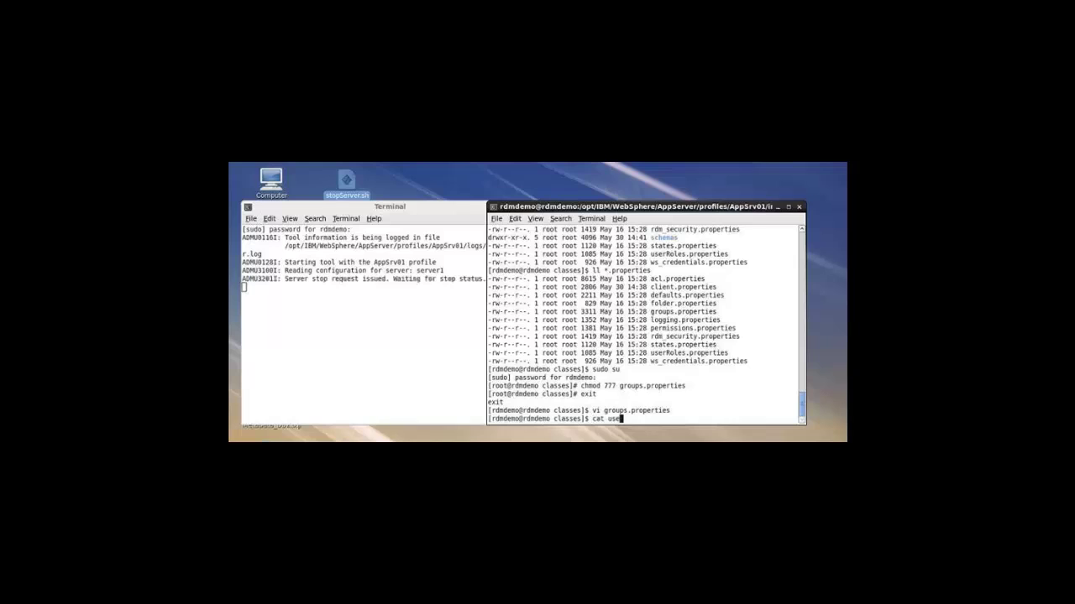
- Print userRoles.properties, maximize the terminal, and highlight the Administrator role's permissions
key(Return)
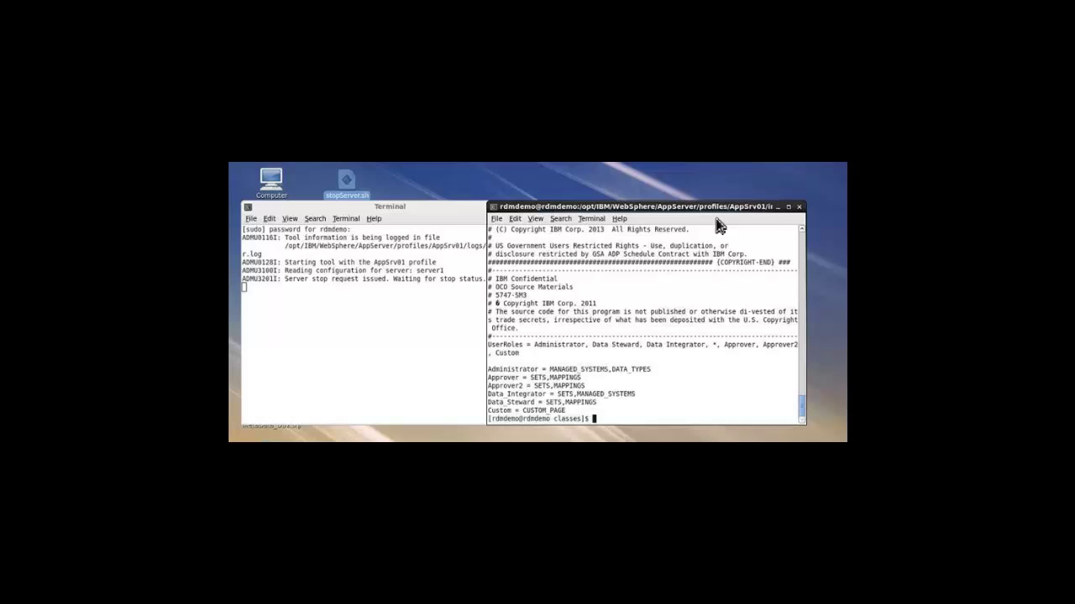
click(787, 206)
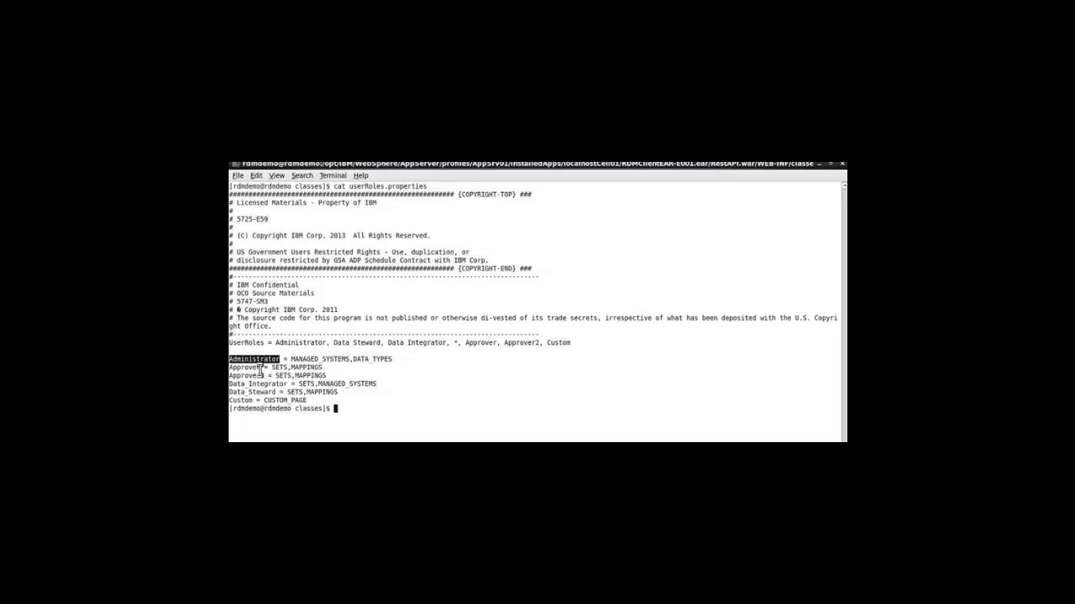
double_click(320, 361)
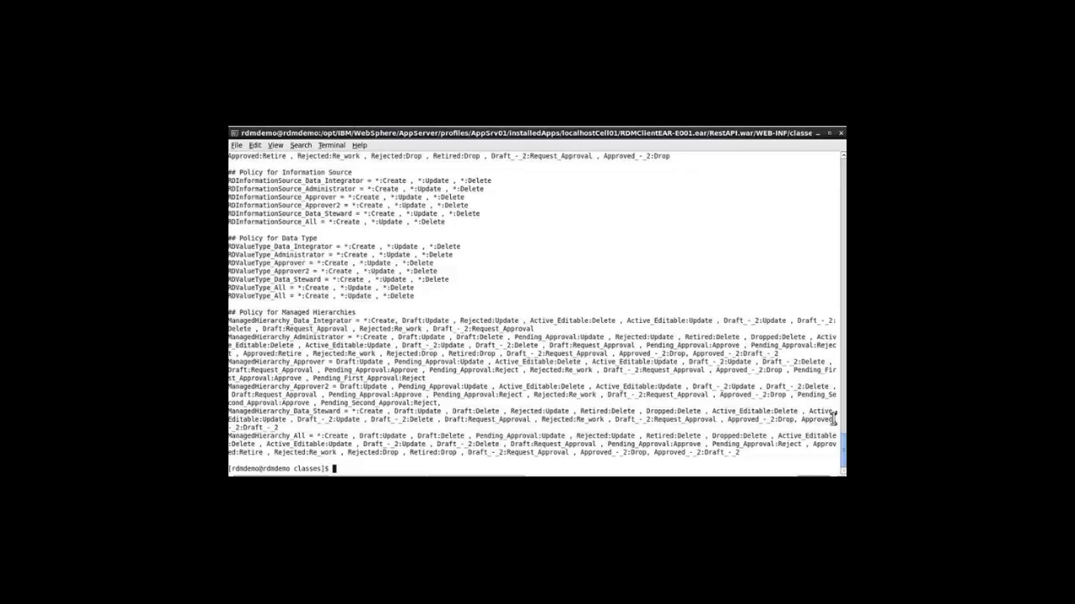
- Scroll up through the printed per-role Create, Update and Delete policies
scroll(834, 417, up, 2)
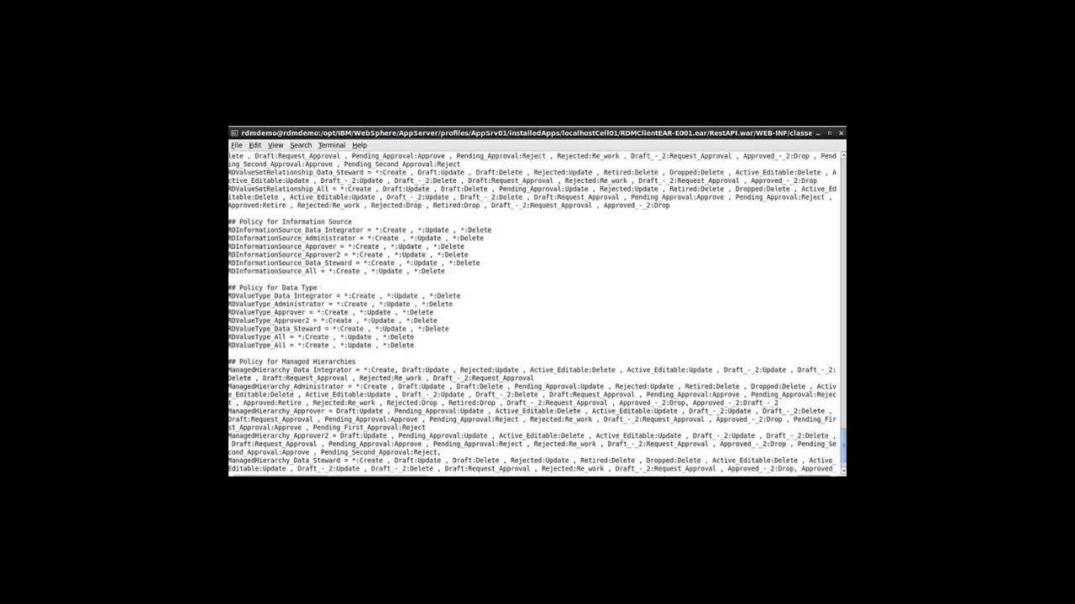
- Scroll back up through the ValueSetRelationship role policy lines in Terminal
scroll(834, 418, up, 3)
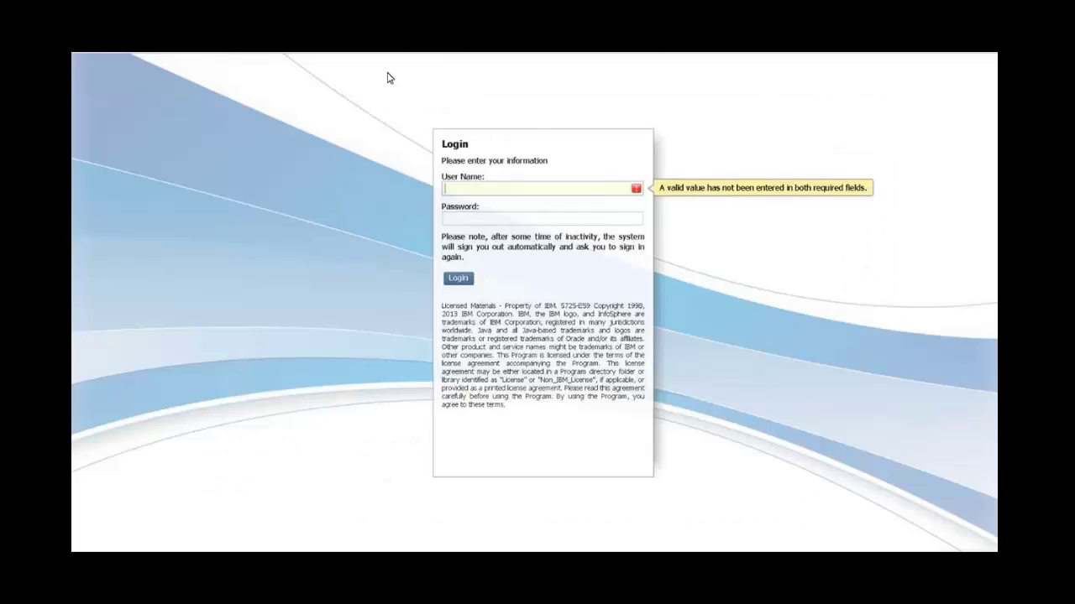
- Log in to the RDM Hub as supportuser with the account password
text(suppor)
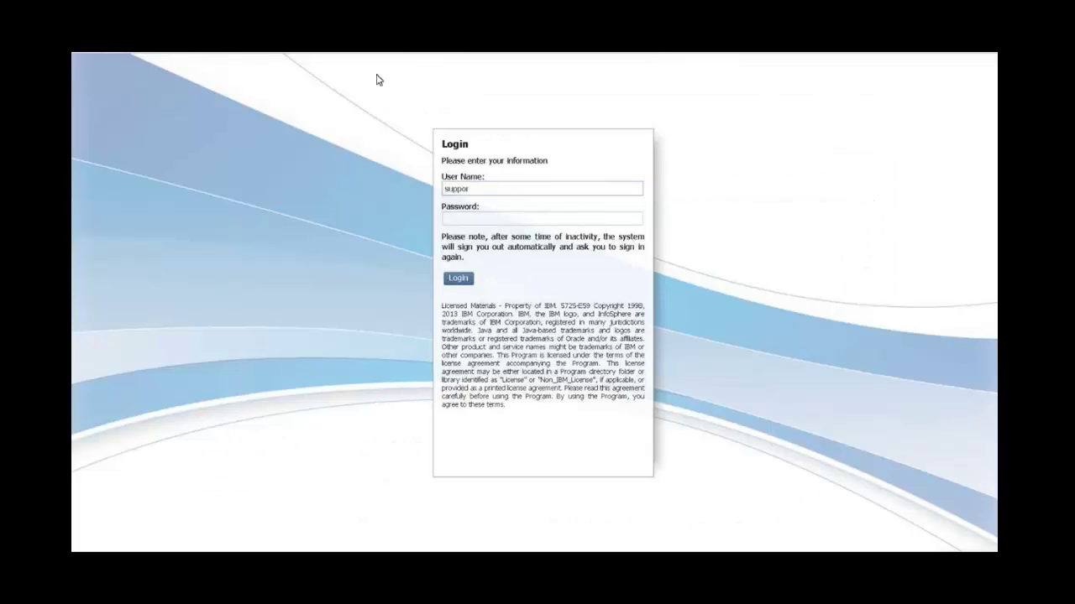
text(tuser)
key(Tab)
text(****)
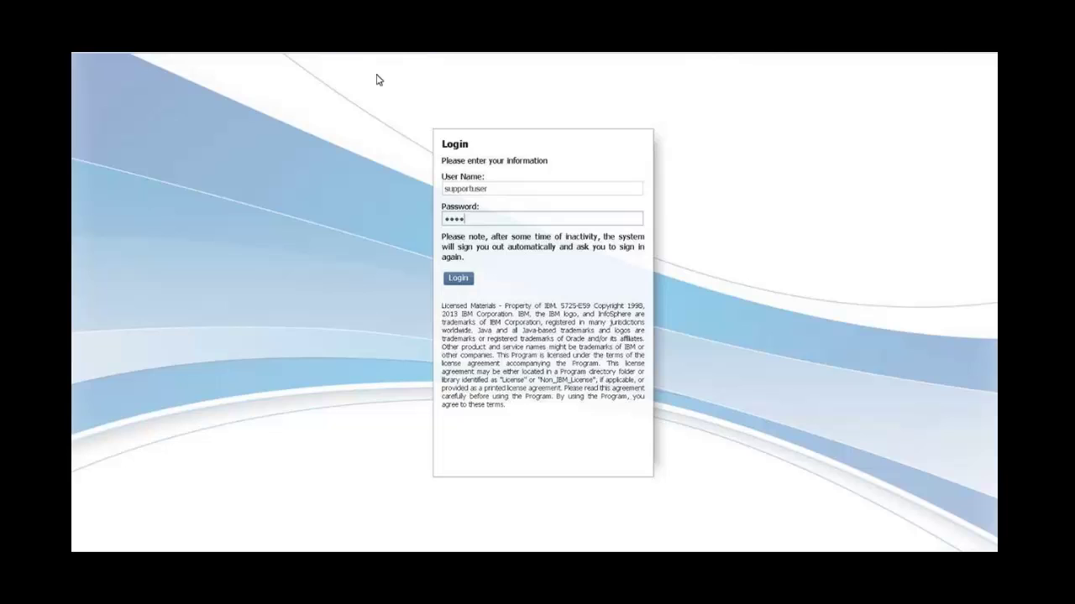
text(****)
key(Return)
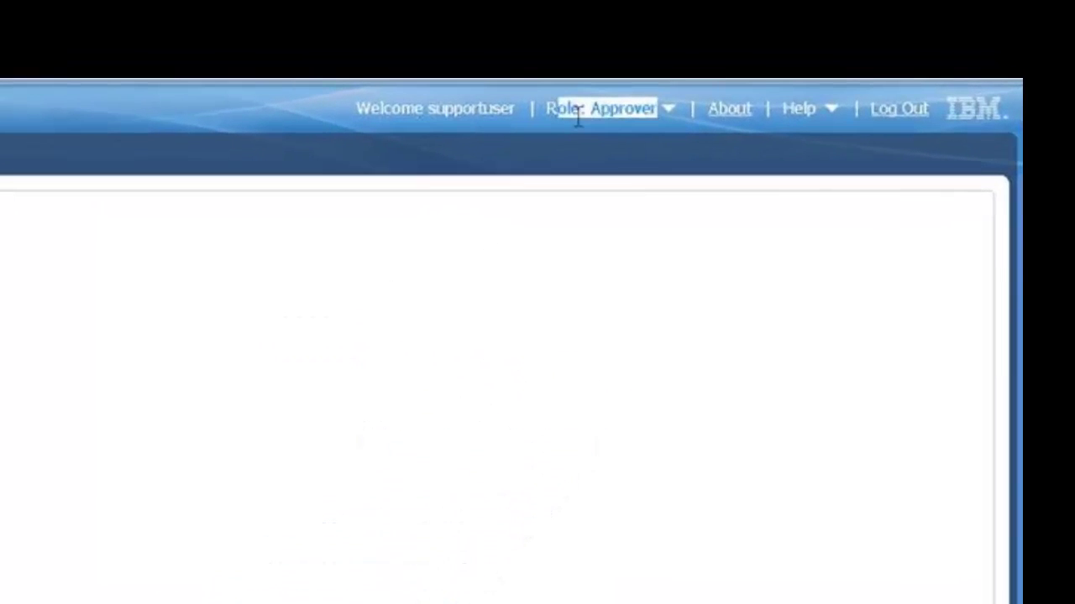
- Clear the highlight on the Approver role to confirm it is in effect
click(663, 150)
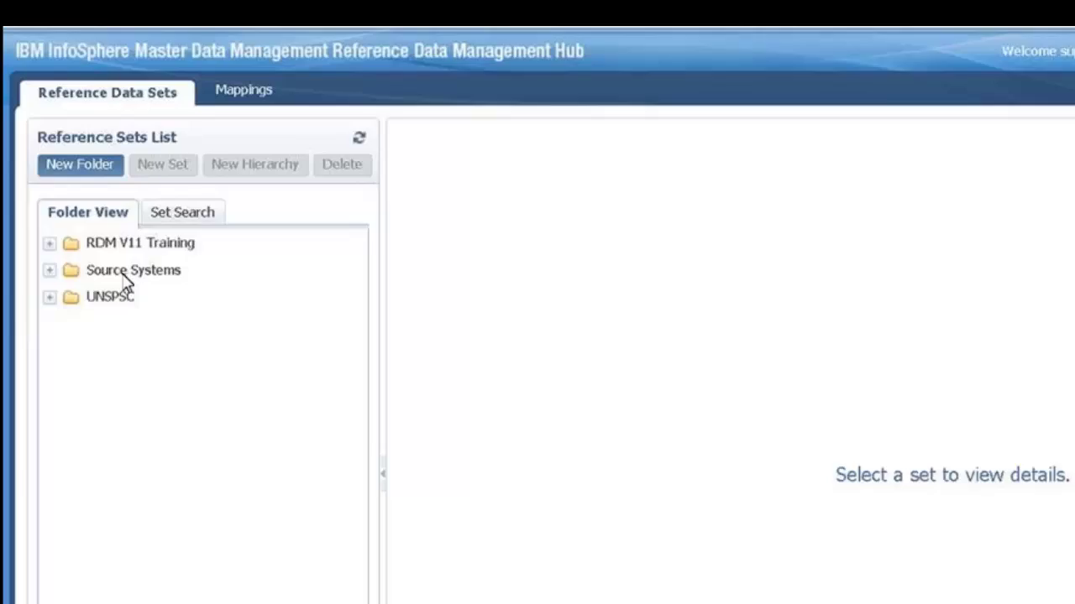
click(97, 165)
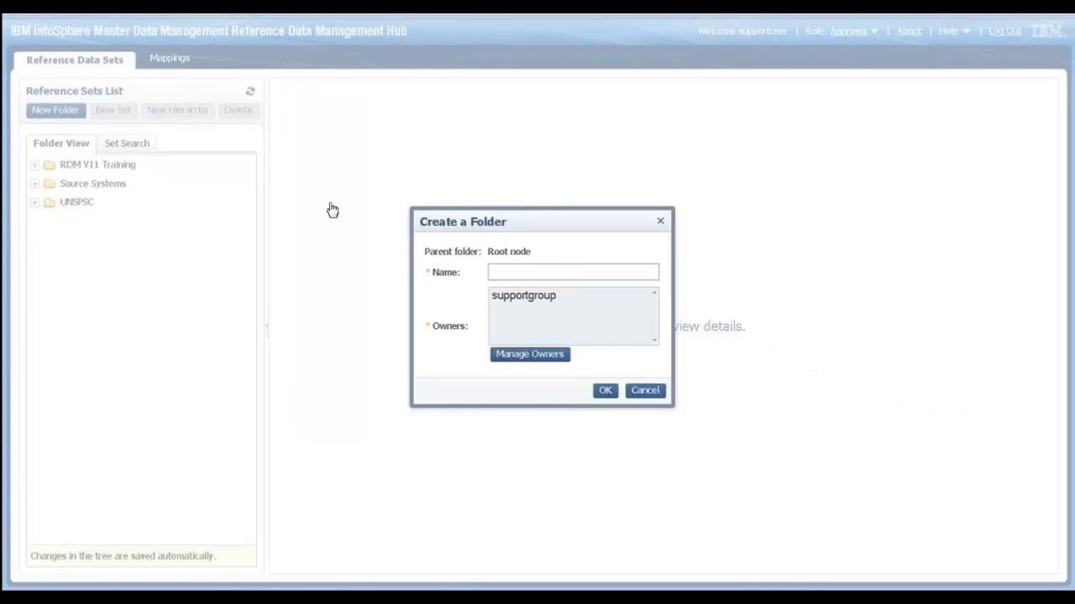
click(527, 354)
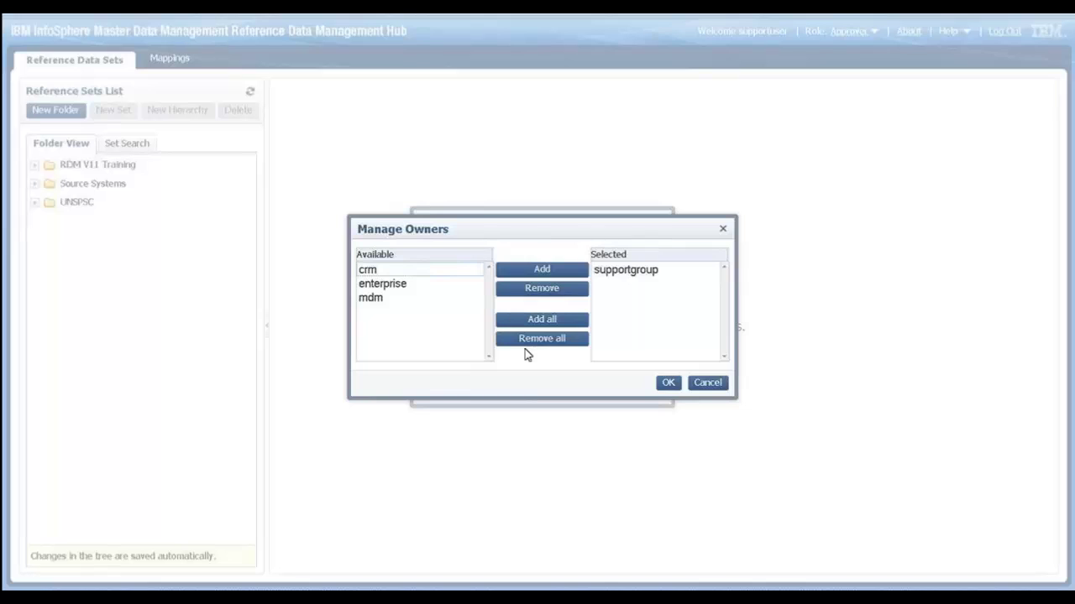
click(633, 273)
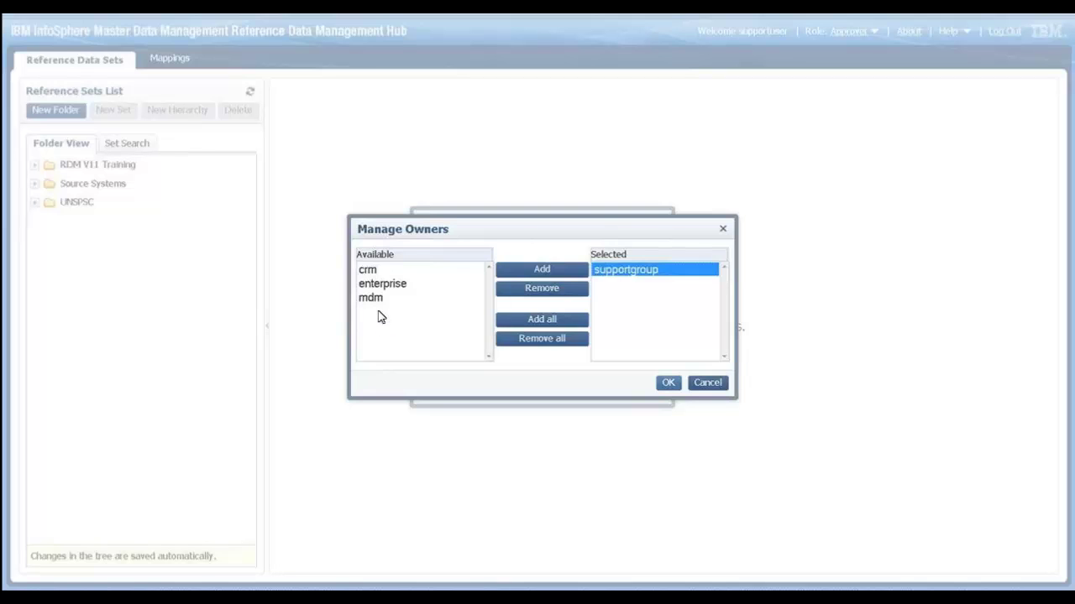
click(702, 385)
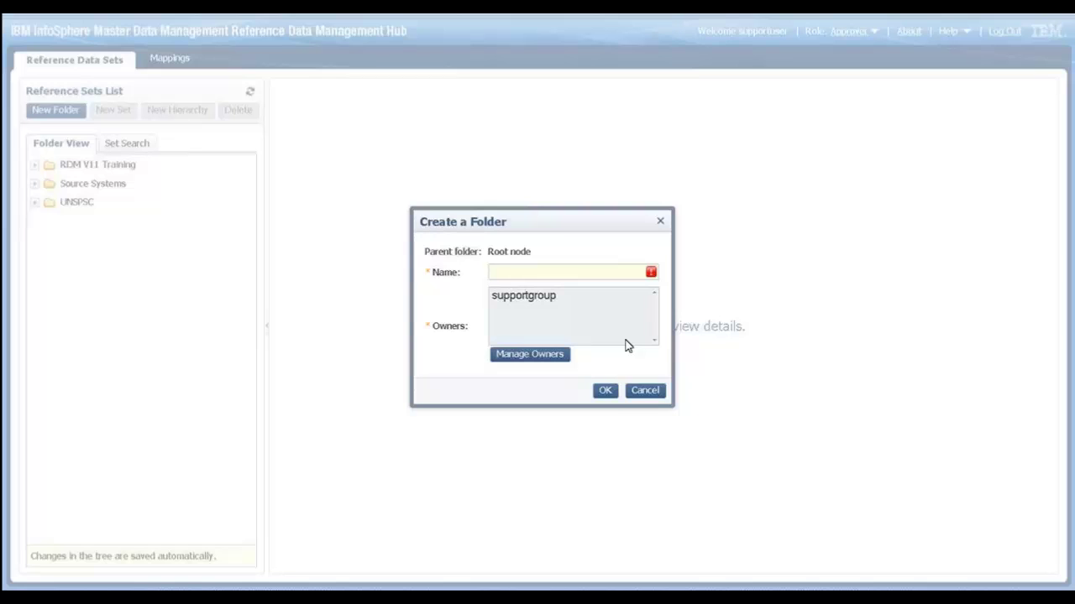
- Discard the open folder form, create root folder 'folder_1', and select it in the tree
click(605, 388)
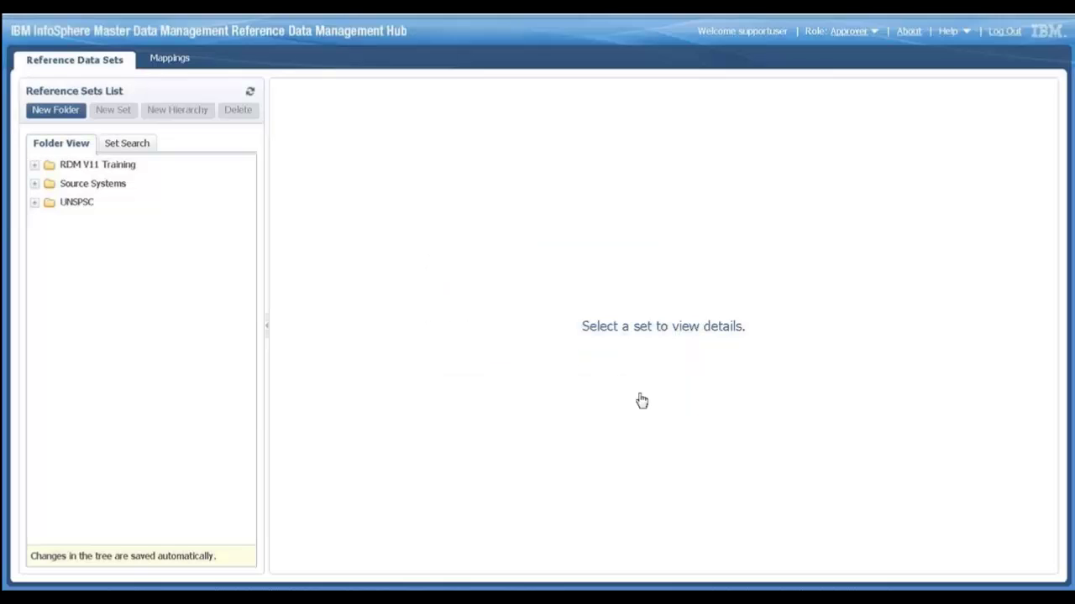
click(57, 109)
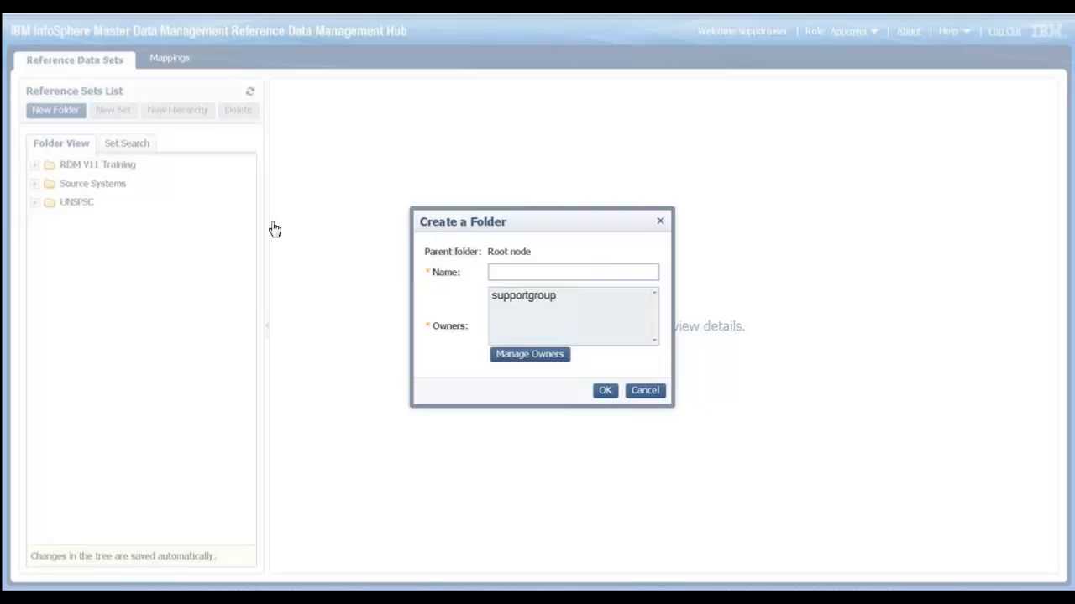
text(folder_1)
click(607, 395)
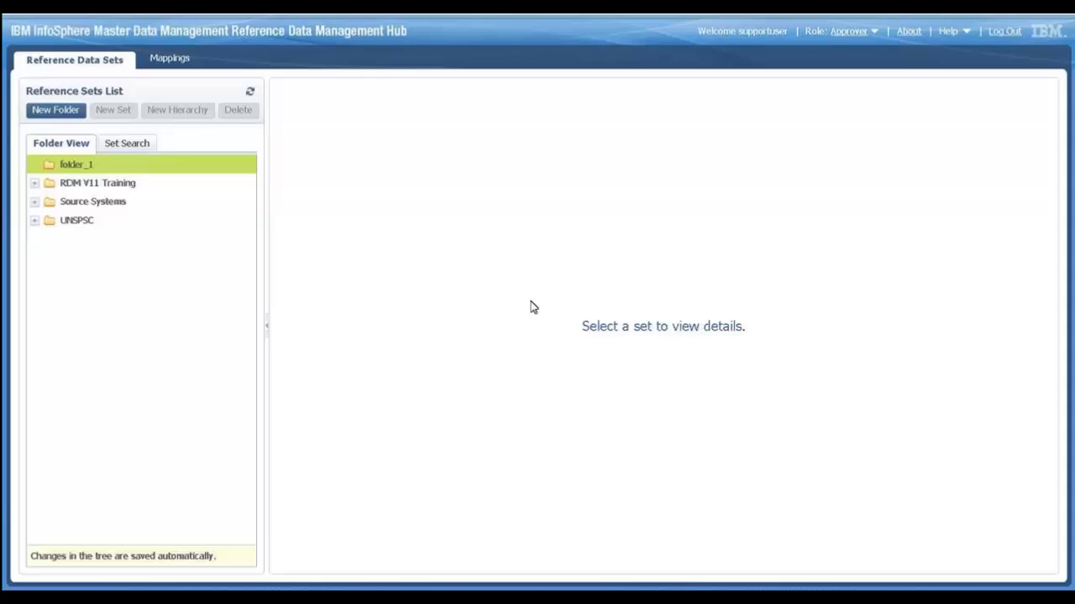
click(80, 166)
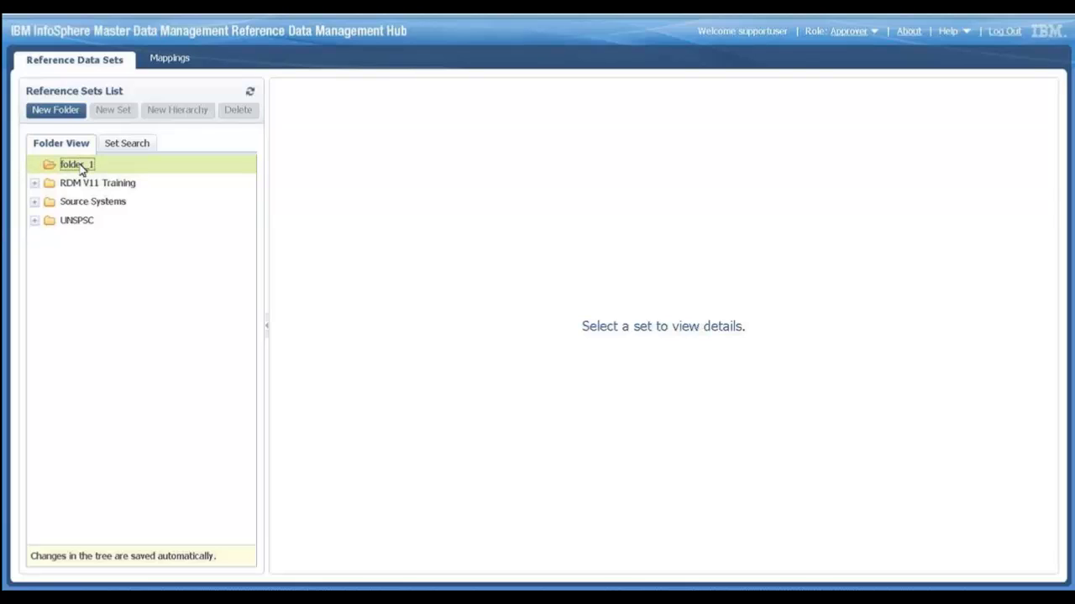